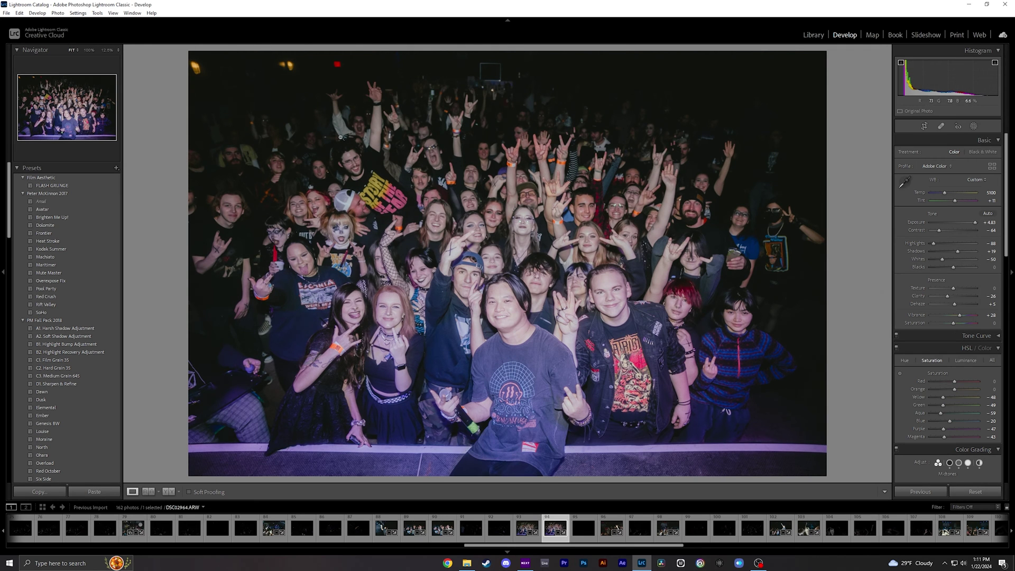
# Set the crowd photo's contrast to -47, highlights to -100, shadows to +100, blacks to +21 and tint to -8.
pyautogui.moveTo(957, 251)
pyautogui.mouseDown()
pyautogui.moveTo(978, 249)
pyautogui.moveTo(959, 265)
pyautogui.mouseUp()
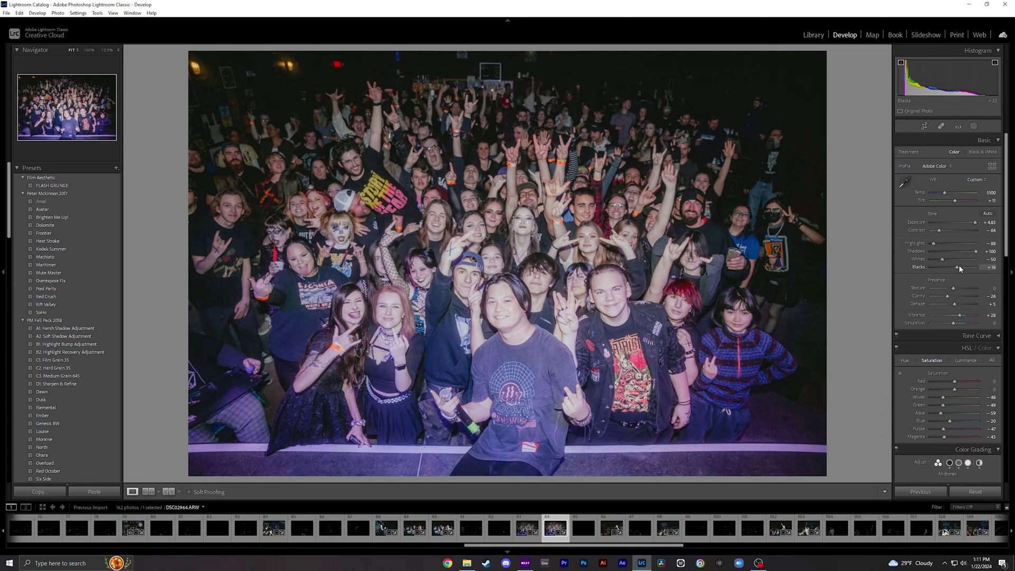
pyautogui.moveTo(938, 230); pyautogui.dragTo(931, 244)
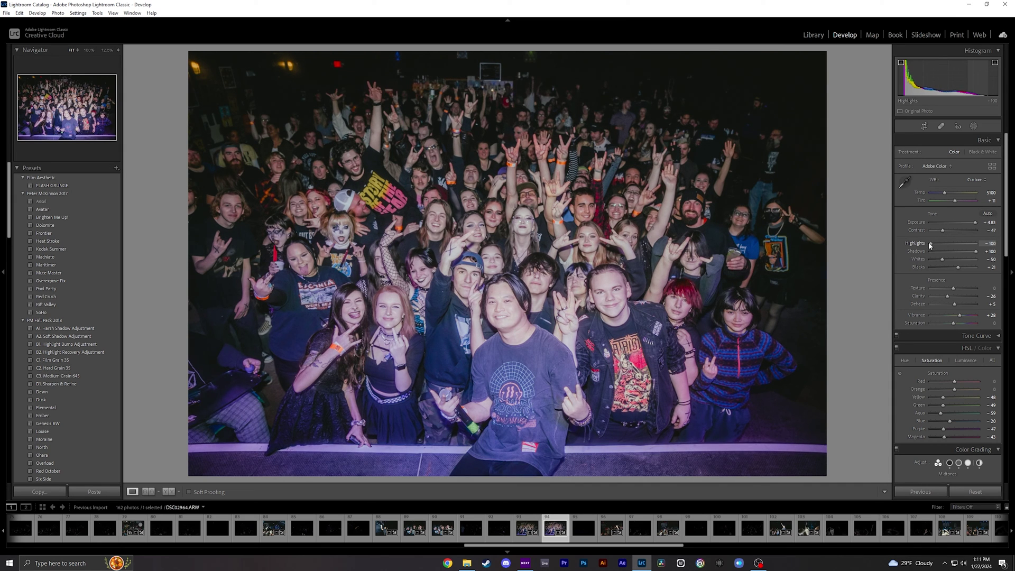
pyautogui.moveTo(956, 204); pyautogui.dragTo(954, 204)
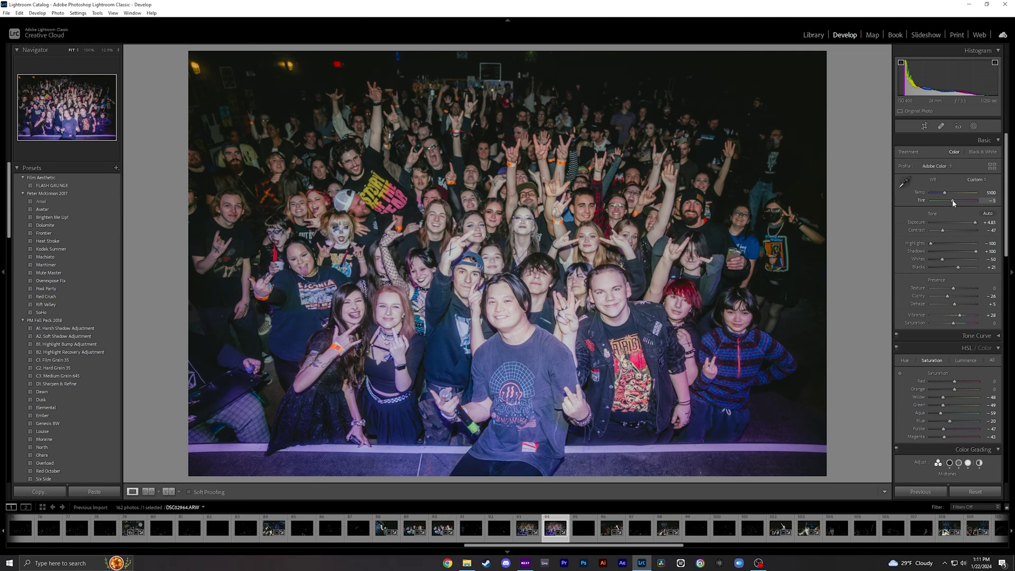
# Set the crowd photo's post-crop vignetting amount to -26 and check the effect at different zoom levels.
pyautogui.click(581, 291)
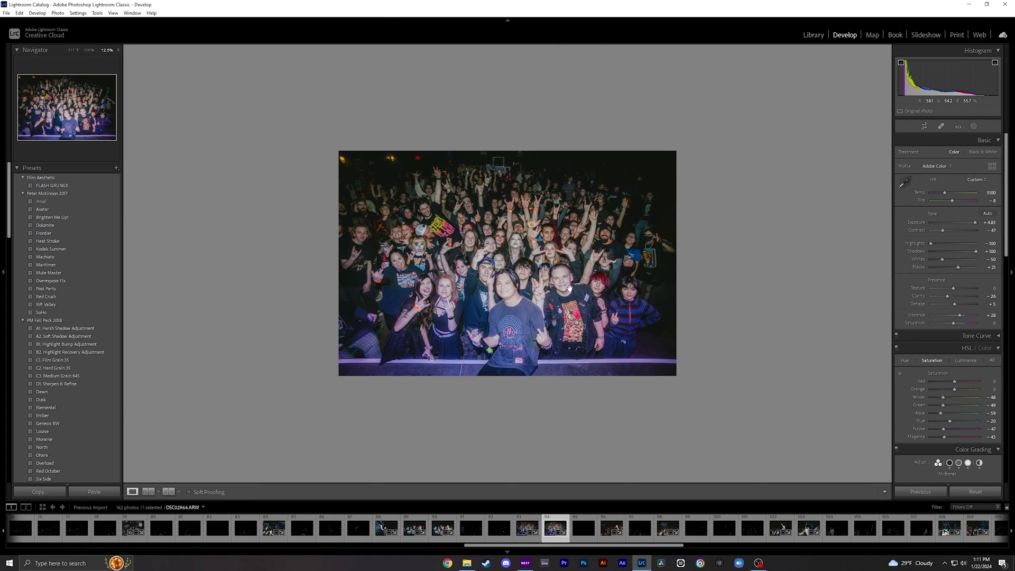
pyautogui.scroll(-10, 950, 391)
pyautogui.moveTo(950, 396); pyautogui.dragTo(951, 396)
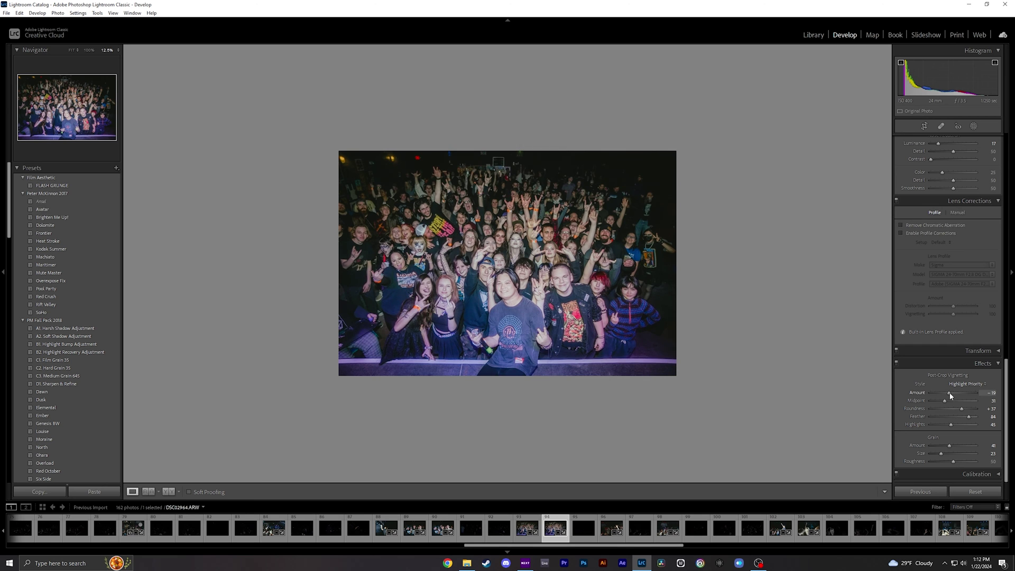
pyautogui.moveTo(949, 395); pyautogui.dragTo(948, 395)
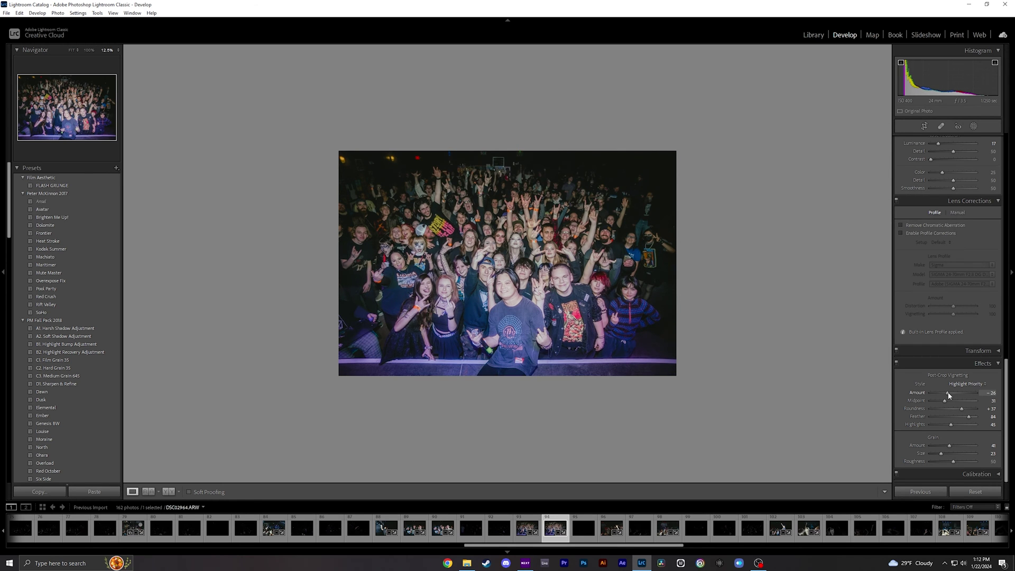
pyautogui.click(618, 293)
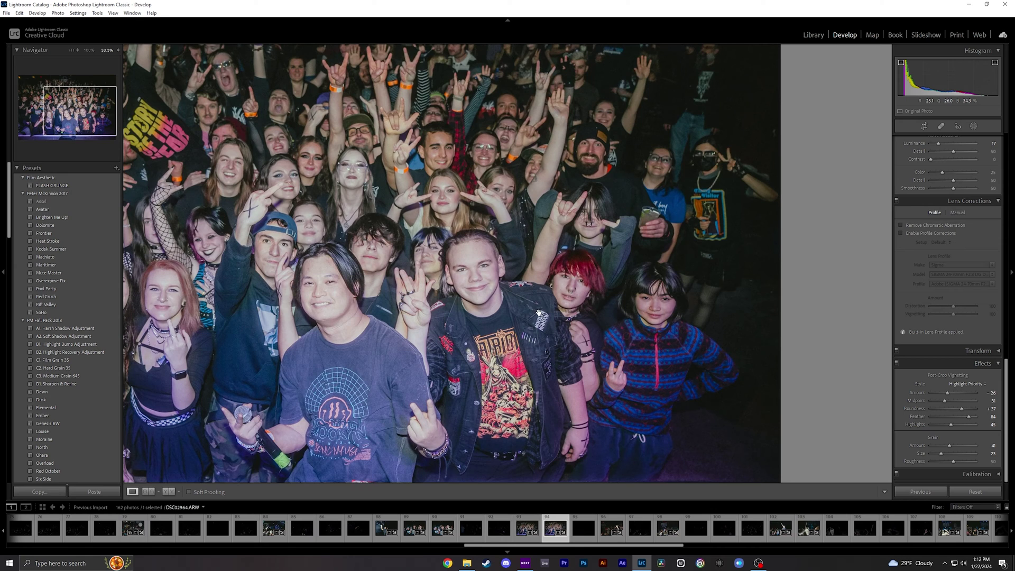
pyautogui.click(409, 275)
# Go forward to the unedited photo DSC03001.ARW, apply the FLASH GRUNGE preset and adjust its exposure and highlights.
pyautogui.press('Right')
pyautogui.press('Right')
pyautogui.press('Right')
pyautogui.press('Right')
pyautogui.press('Right')
pyautogui.press('Right')
pyautogui.press('Right')
pyautogui.press('Right')
pyautogui.press('Right')
pyautogui.press('Right')
pyautogui.press('Right')
pyautogui.press('Right')
pyautogui.press('Right')
pyautogui.press('Right')
pyautogui.press('Right')
pyautogui.press('Right')
pyautogui.press('Right')
pyautogui.press('Right')
pyautogui.press('Right')
pyautogui.press('Right')
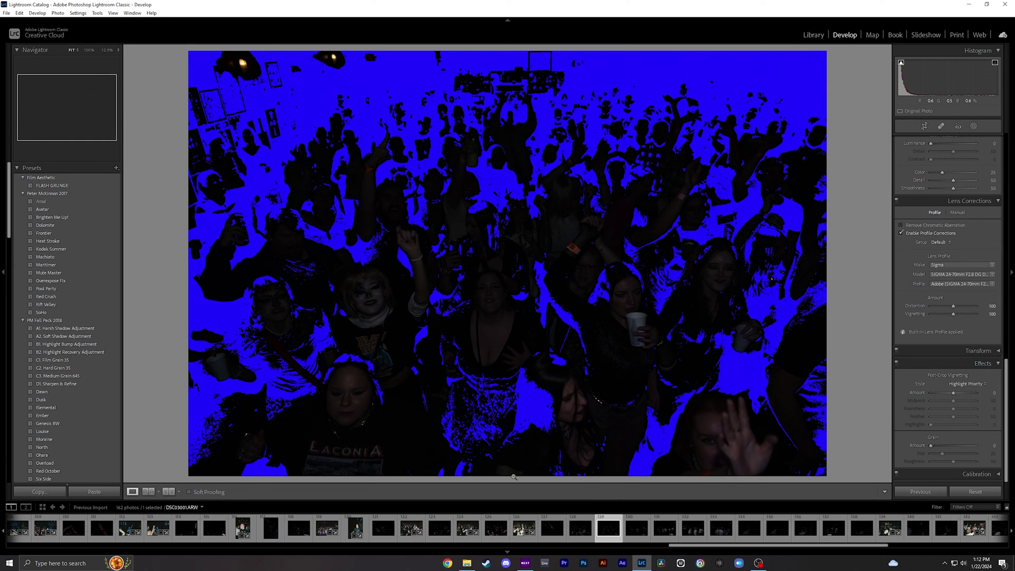
pyautogui.click(53, 186)
pyautogui.scroll(10, 928, 300)
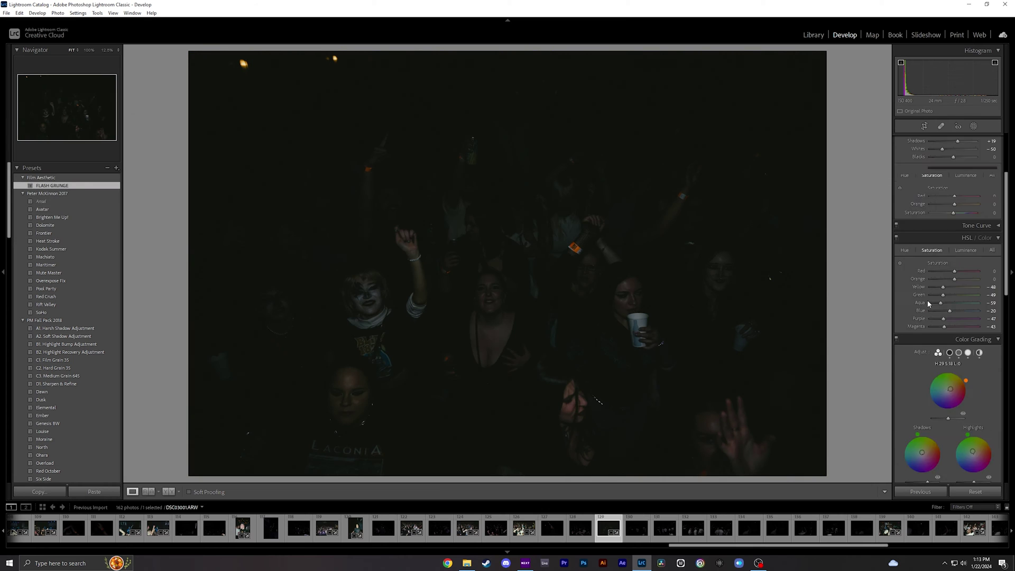
pyautogui.moveTo(960, 222); pyautogui.dragTo(940, 245)
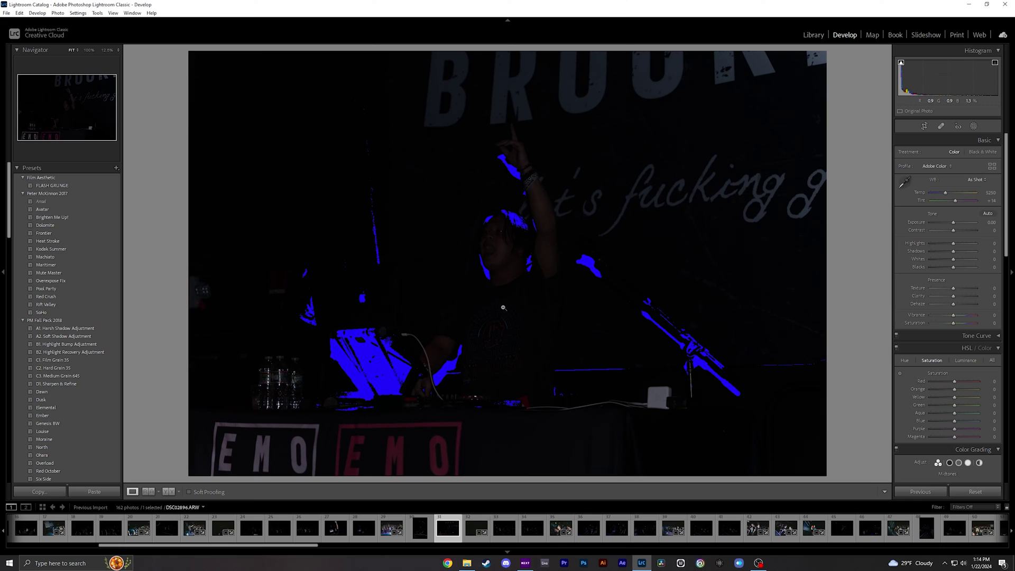
# Copy the develop settings of the edited photo DSC02894.ARW with the offered selection of settings.
pyautogui.click(390, 530)
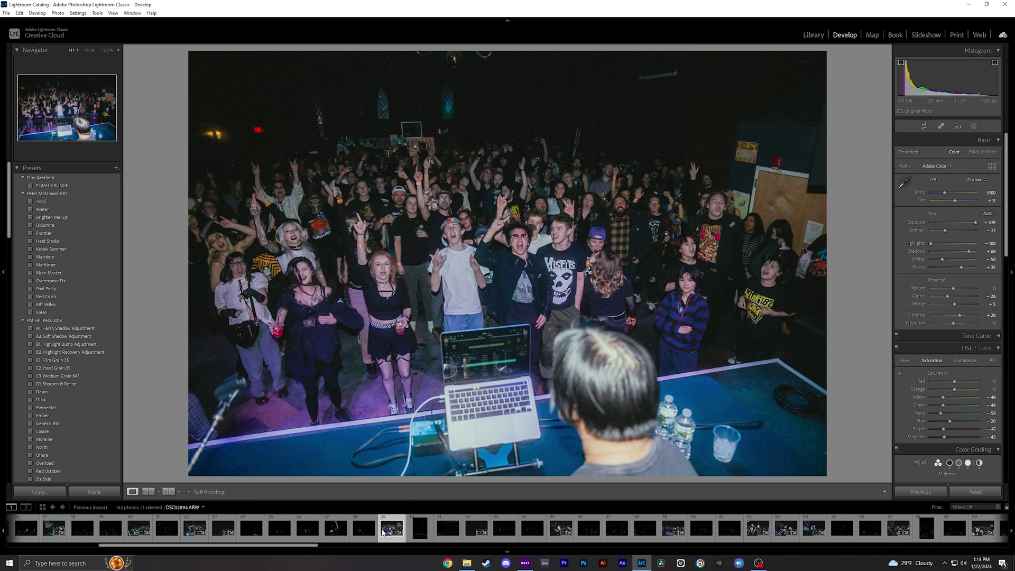
pyautogui.rightClick(383, 530)
pyautogui.moveTo(478, 442)
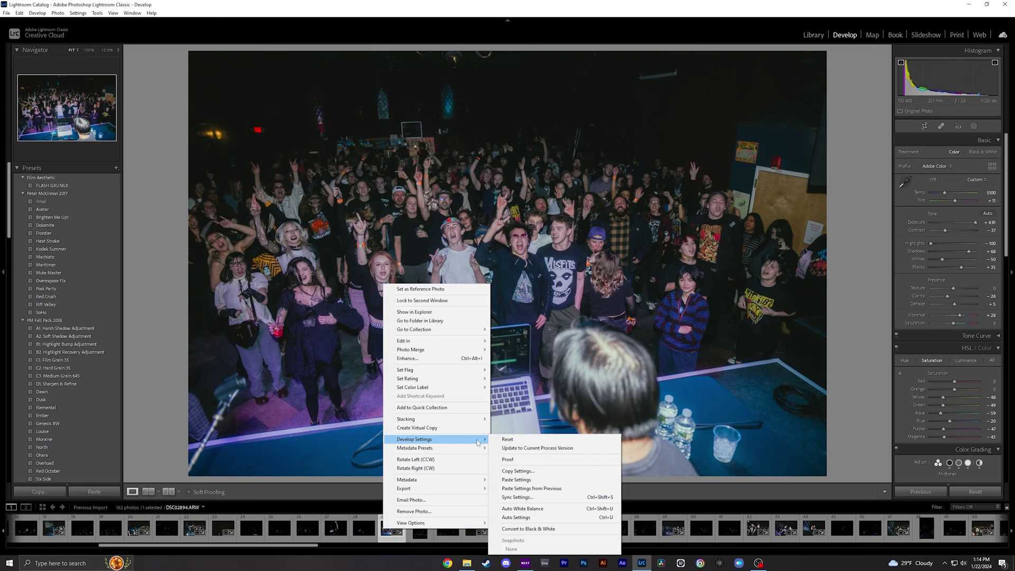
pyautogui.click(518, 470)
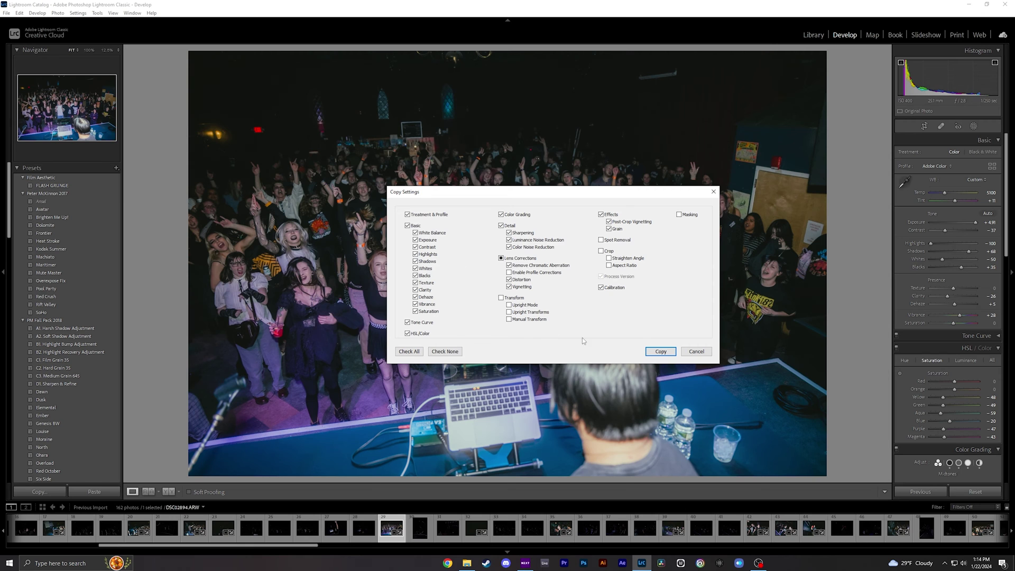
pyautogui.click(661, 351)
# Paste the copied settings onto DSC02897.ARW and set its exposure to +5.00 and highlights to -88.
pyautogui.click(471, 532)
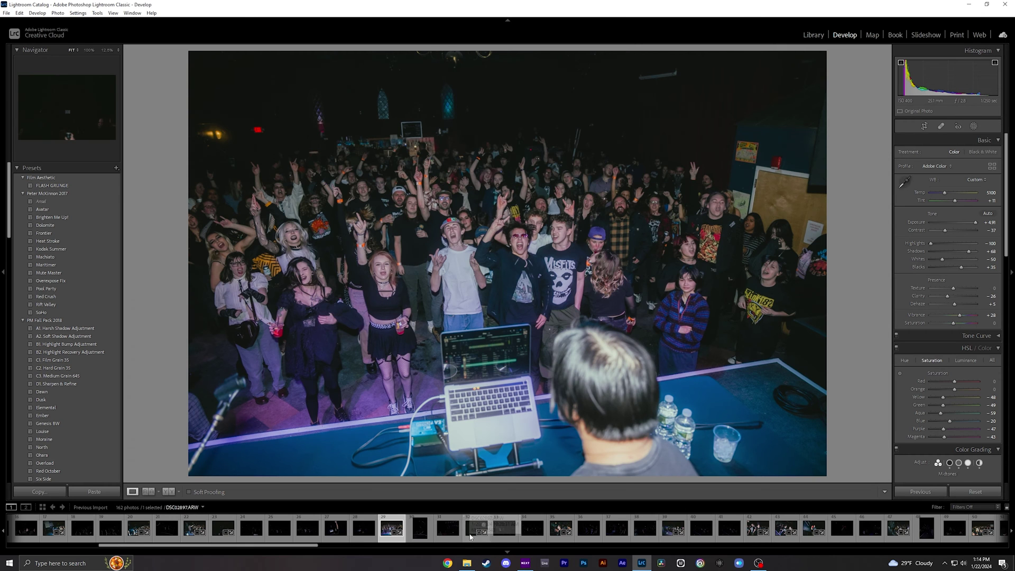
pyautogui.rightClick(470, 535)
pyautogui.moveTo(526, 448)
pyautogui.click(602, 484)
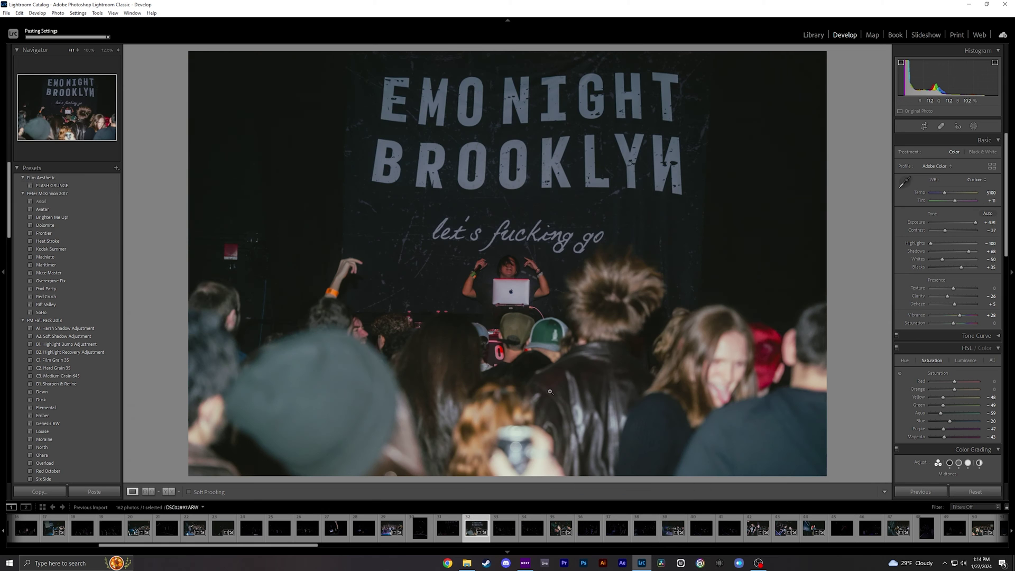
pyautogui.click(976, 222)
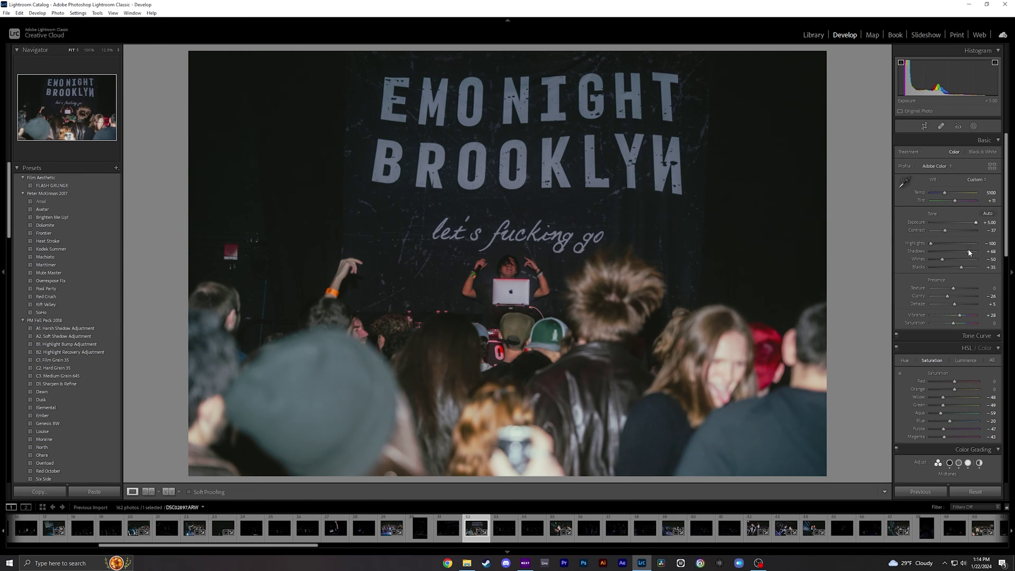
pyautogui.moveTo(939, 243); pyautogui.dragTo(934, 243)
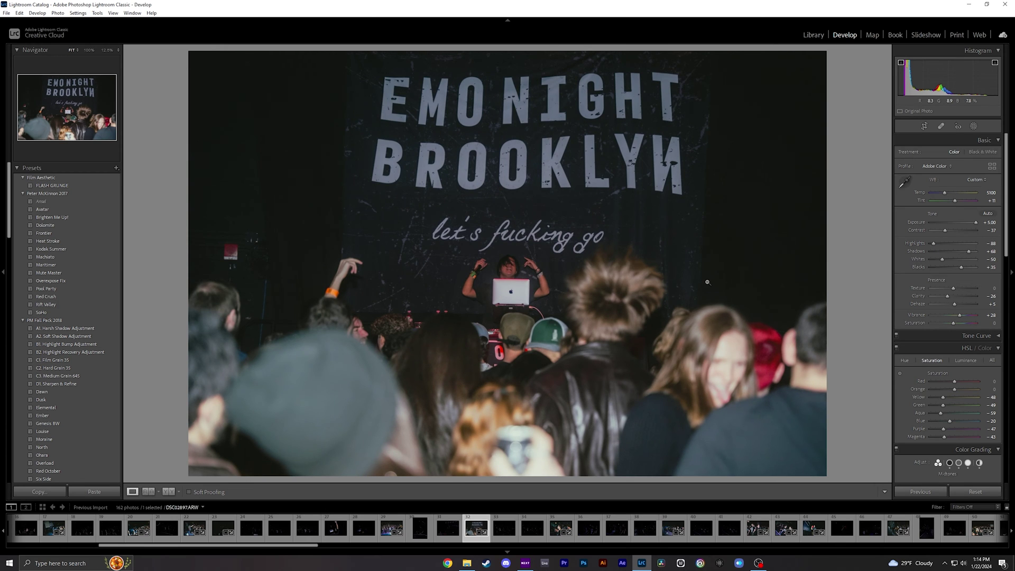
# Apply the FLASH GRUNGE preset to DSC02896.ARW, raise its exposure and set contrast to -44, highlights to -56 and shadows to +28.
pyautogui.press('Left')
pyautogui.click(61, 187)
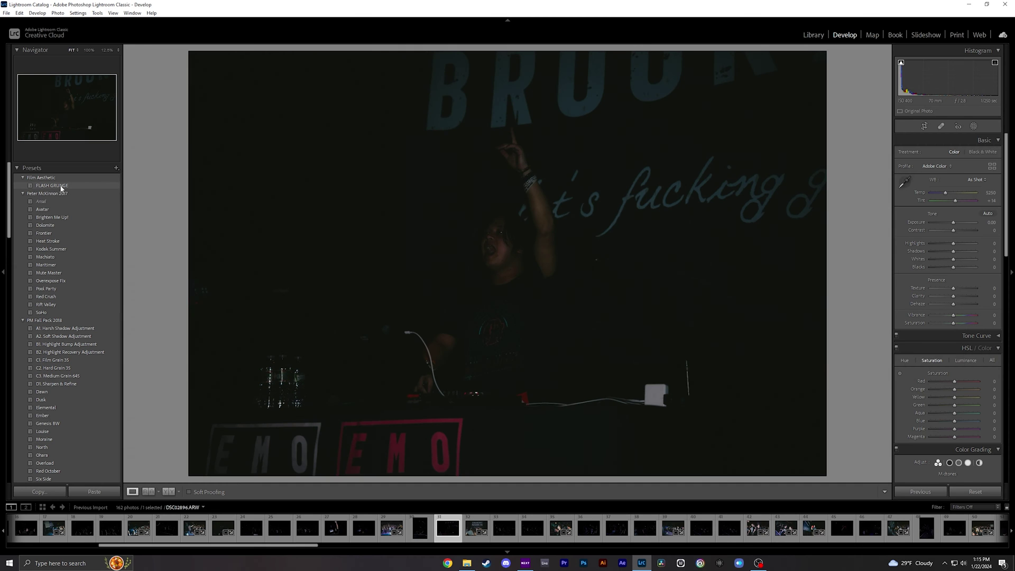
pyautogui.moveTo(959, 222); pyautogui.dragTo(959, 251)
# Check the DJ photo at different zoom levels and set its tint to -5.
pyautogui.click(645, 264)
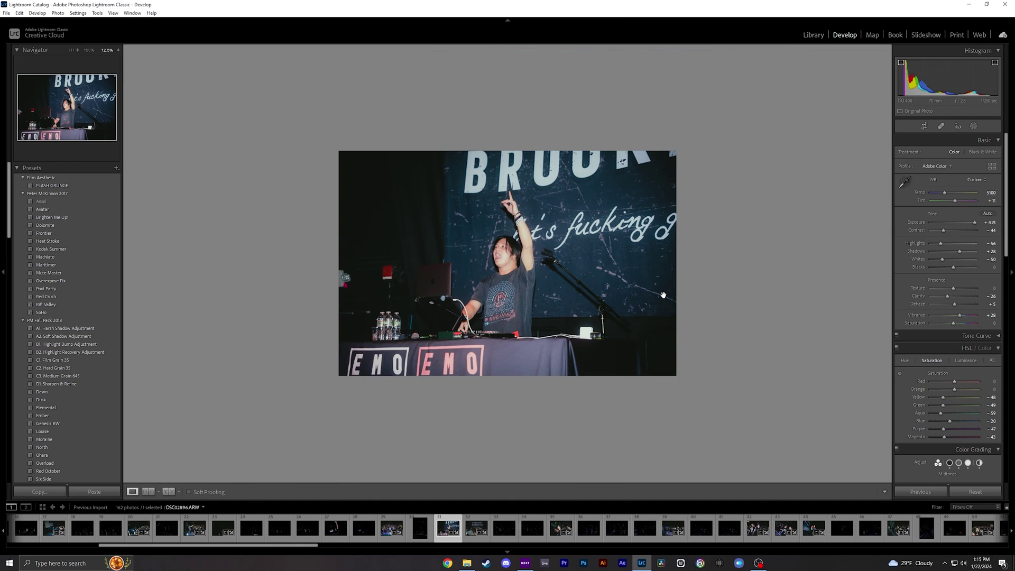
pyautogui.click(498, 274)
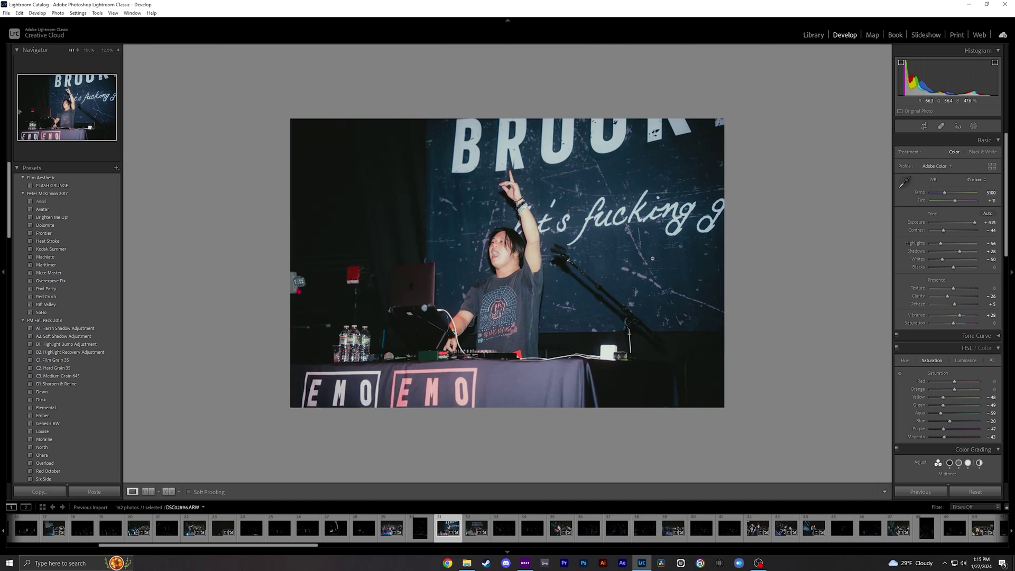
pyautogui.click(528, 263)
pyautogui.moveTo(952, 199); pyautogui.dragTo(951, 200)
pyautogui.click(718, 224)
pyautogui.click(559, 261)
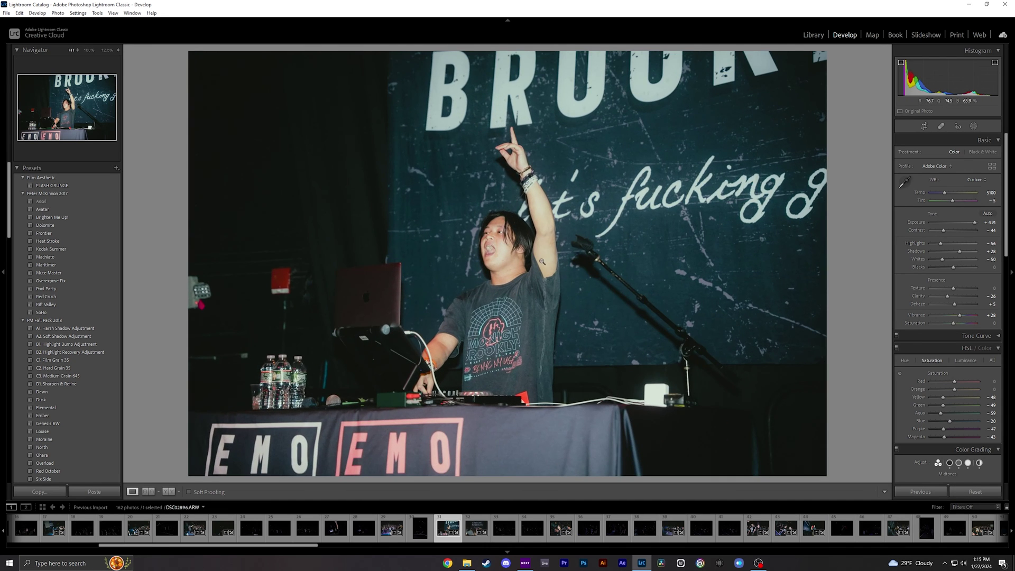
# Examine the grain and skin detail on the DJ's face and raised arm up close.
pyautogui.click(542, 261)
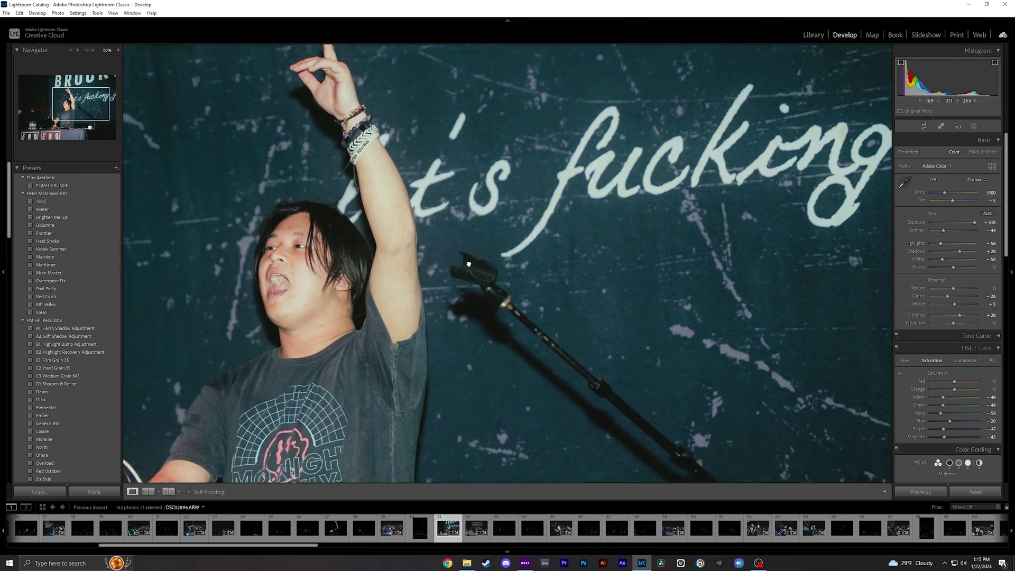
pyautogui.hotkey('ctrl', '-')
pyautogui.hotkey('ctrl', '=')
pyautogui.hotkey('ctrl', '=')
pyautogui.hotkey('ctrl', '=')
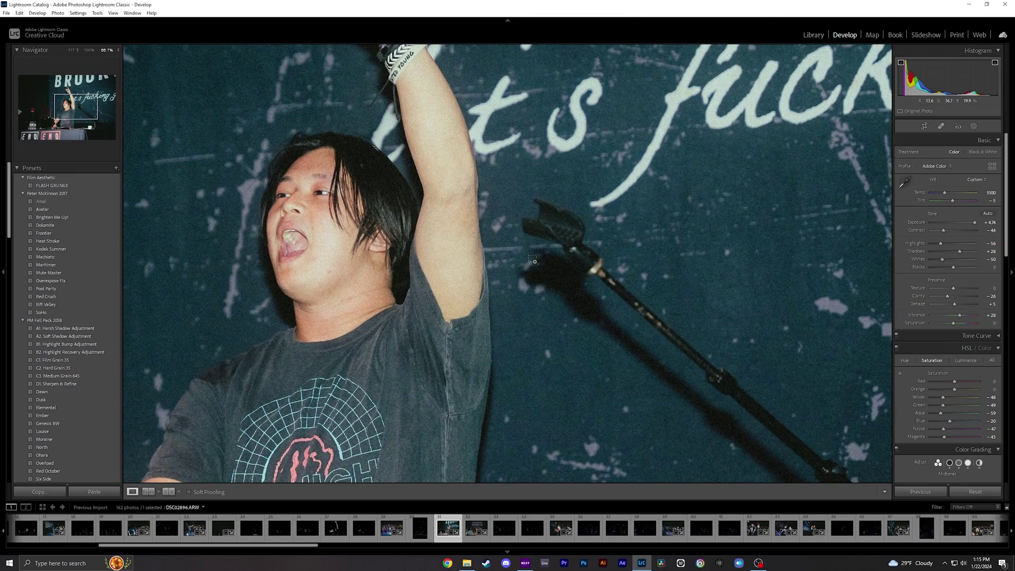
pyautogui.hscroll(-5, 428, 225)
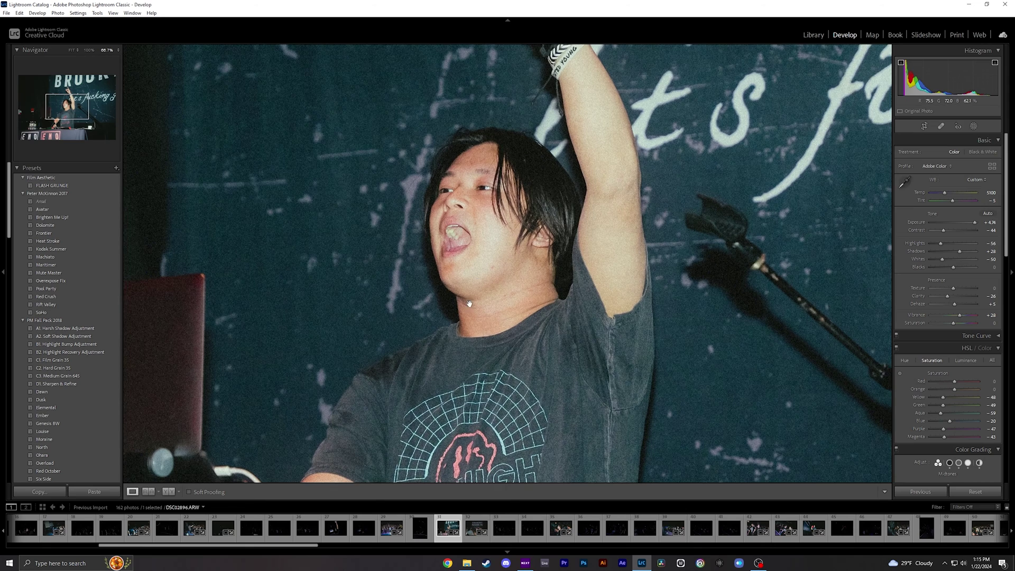
pyautogui.hscroll(-3, 397, 306)
# Compare DSC02907.ARW with lens profile corrections enabled and disabled, leaving them disabled.
pyautogui.scroll(-8, 415, 299)
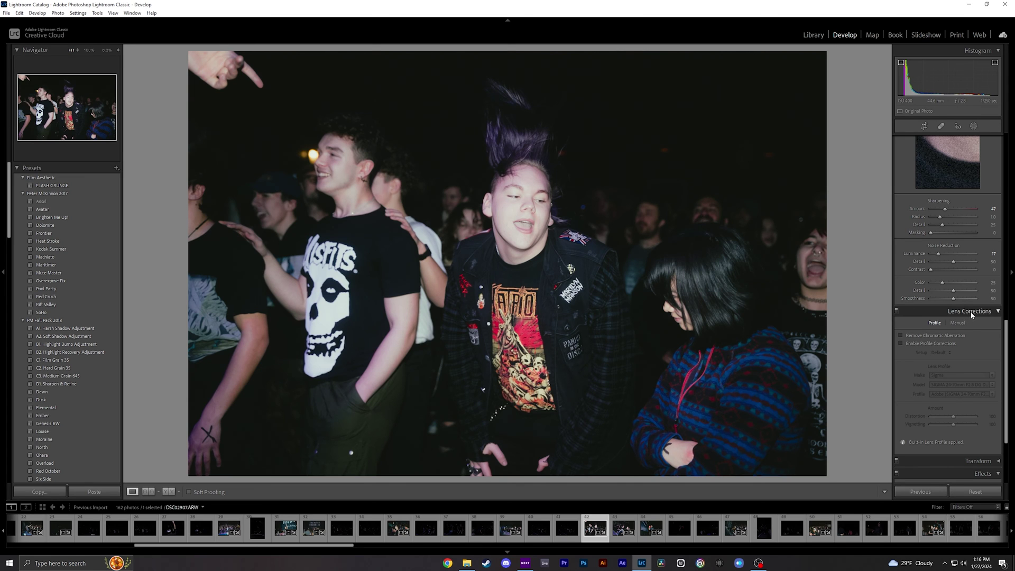
pyautogui.click(909, 344)
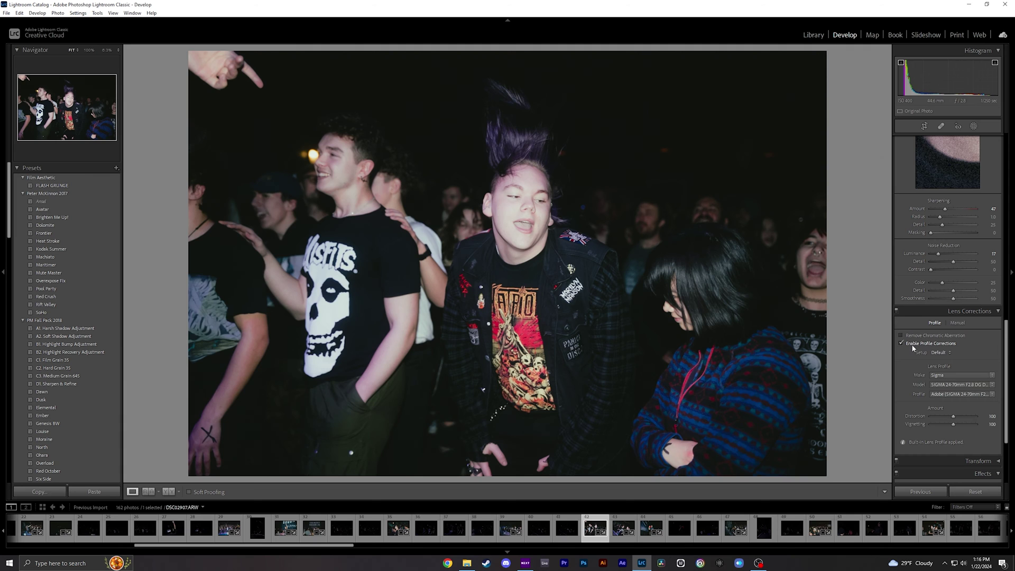
pyautogui.click(909, 346)
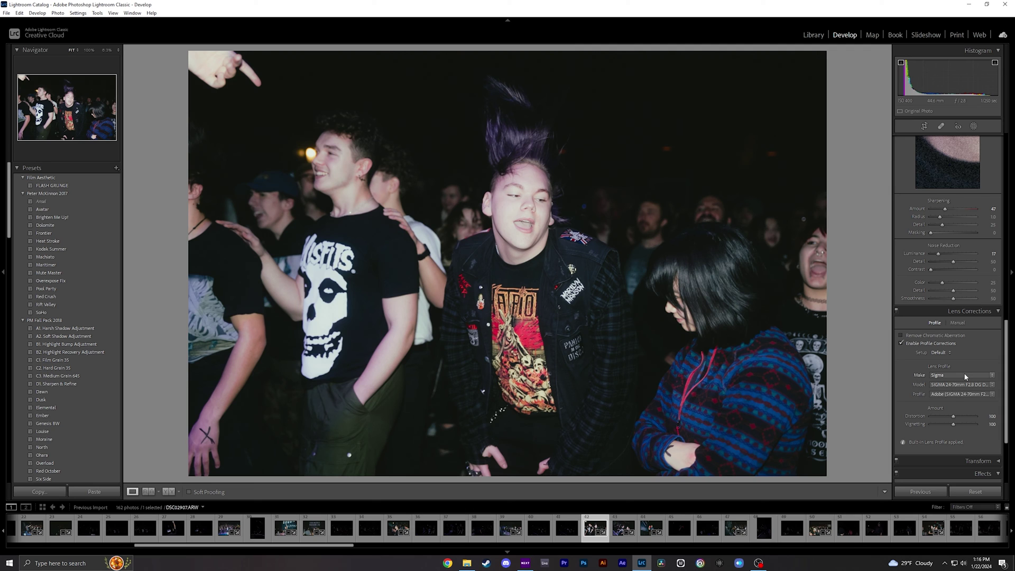
pyautogui.click(901, 344)
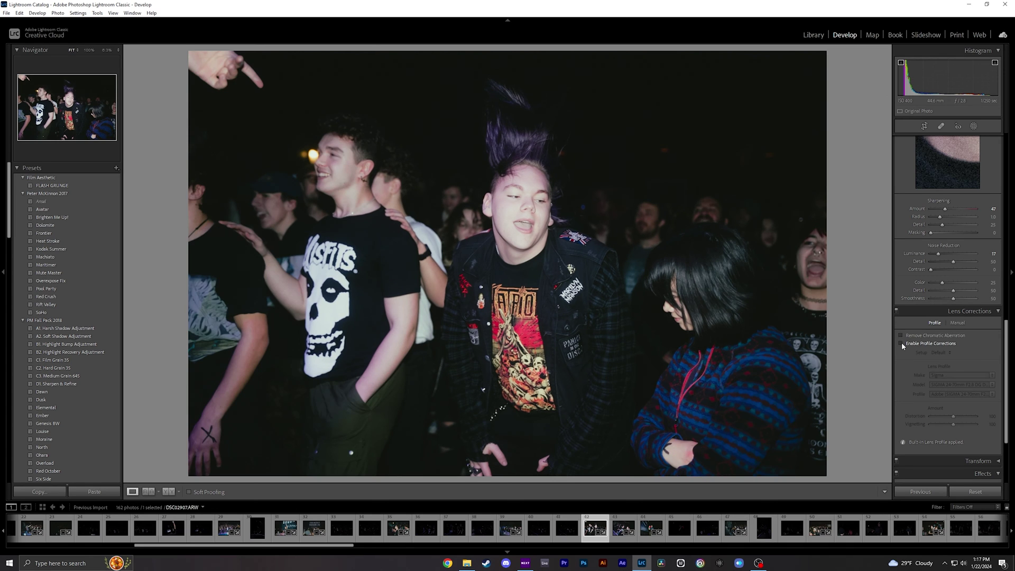
pyautogui.click(902, 344)
pyautogui.click(901, 344)
# Reset the post-crop vignetting amount of DSC02907.ARW for comparison, and set it to -32.
pyautogui.scroll(-4, 937, 394)
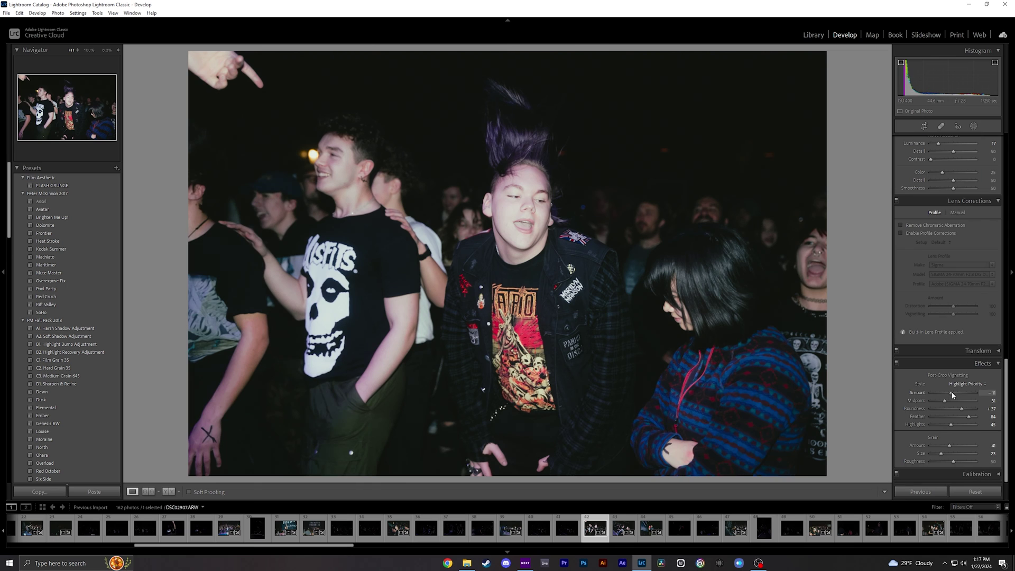
pyautogui.scroll(-1, 938, 395)
pyautogui.doubleClick(951, 393)
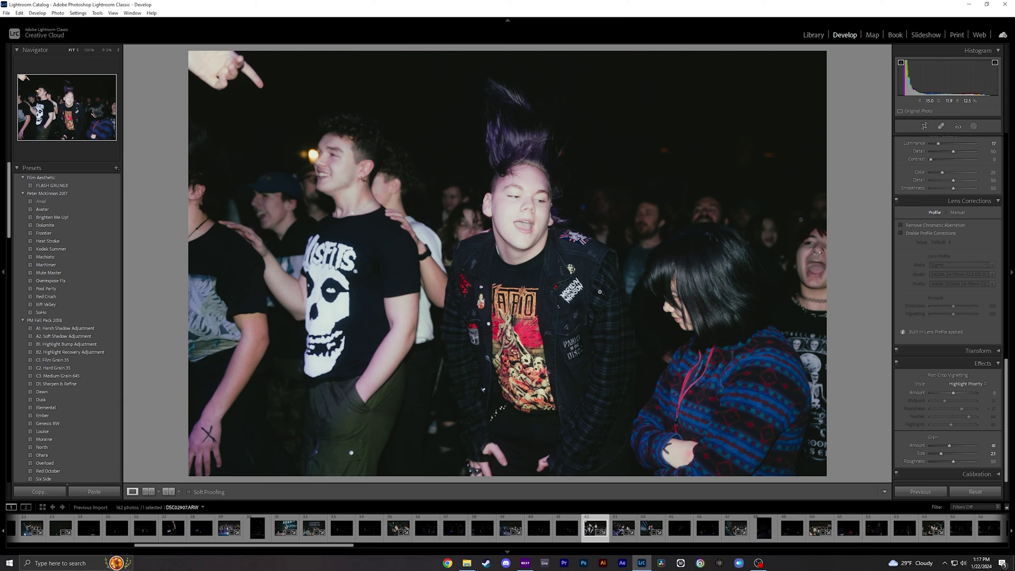
pyautogui.click(594, 286)
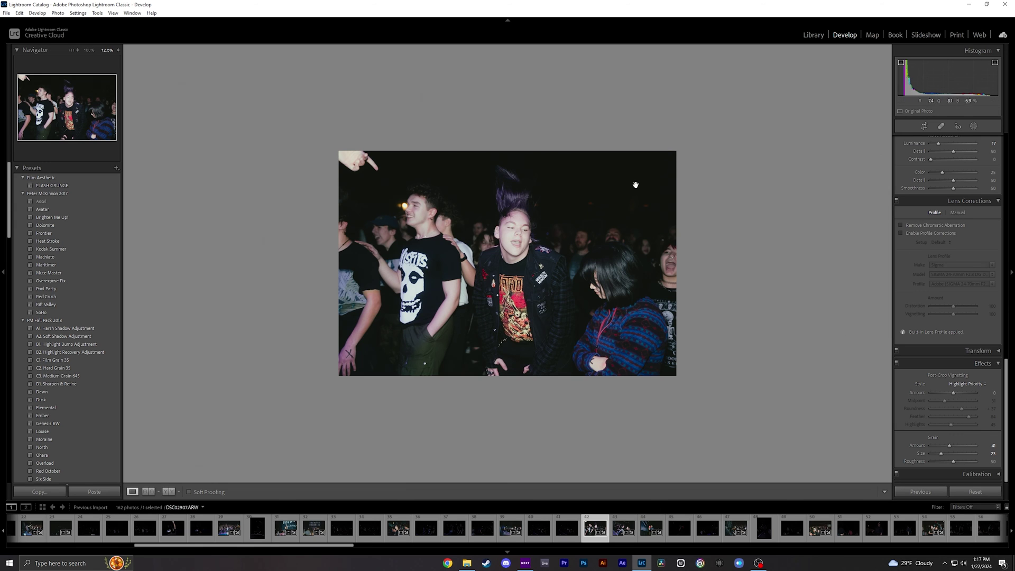
pyautogui.moveTo(954, 392); pyautogui.dragTo(947, 395)
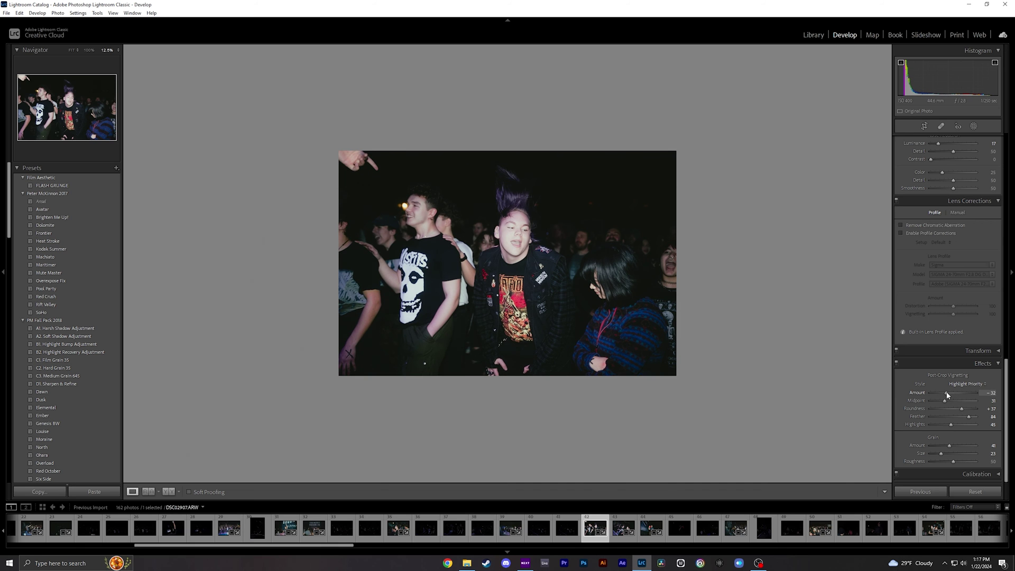
pyautogui.click(522, 241)
pyautogui.press('z')
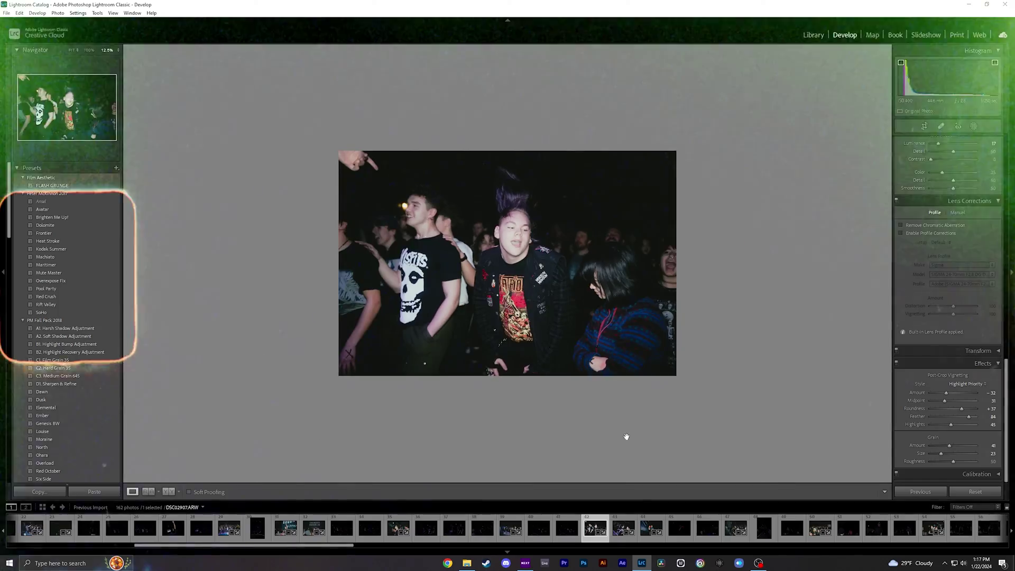